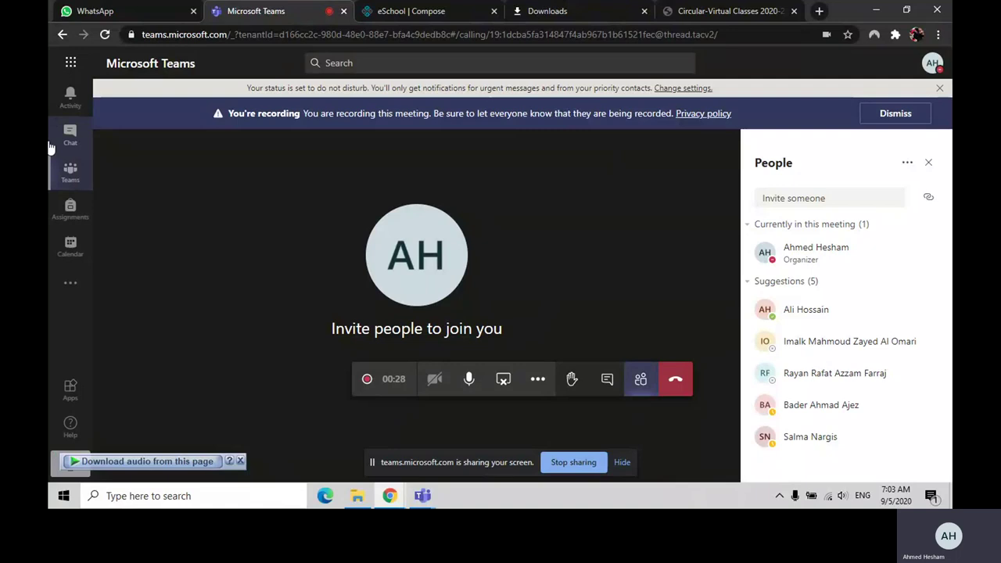
Leave the call view, move the mini call window aside, and open the Grade 5 A & C team
click(70, 172)
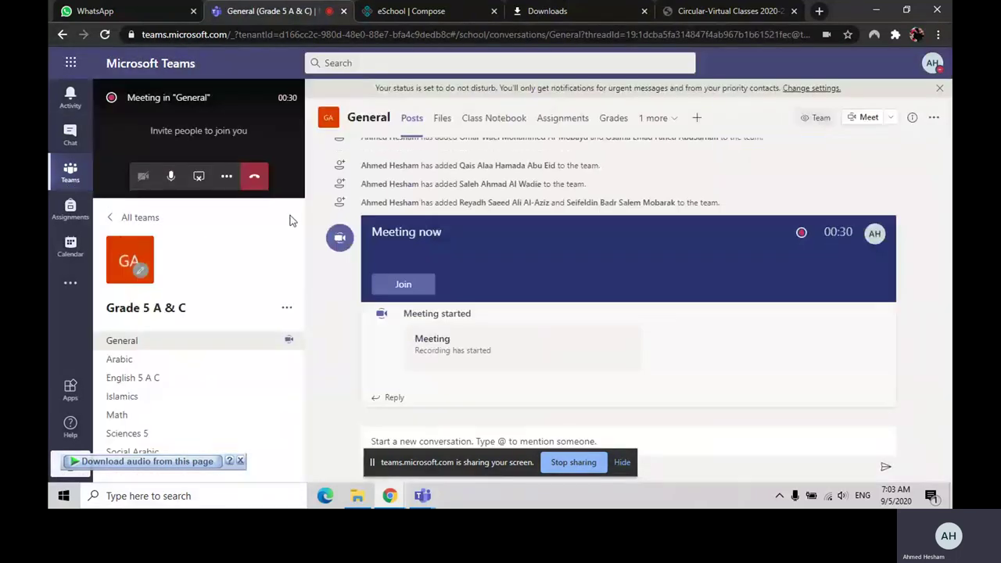
click(123, 218)
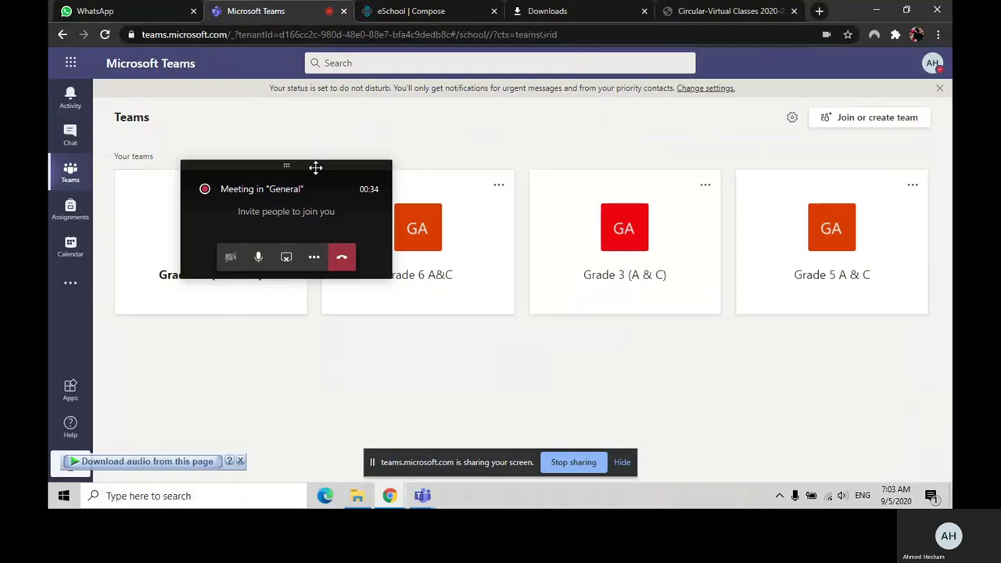
mouse_move(316, 167)
mouse_down()
mouse_move(270, 346)
mouse_move(255, 351)
mouse_up()
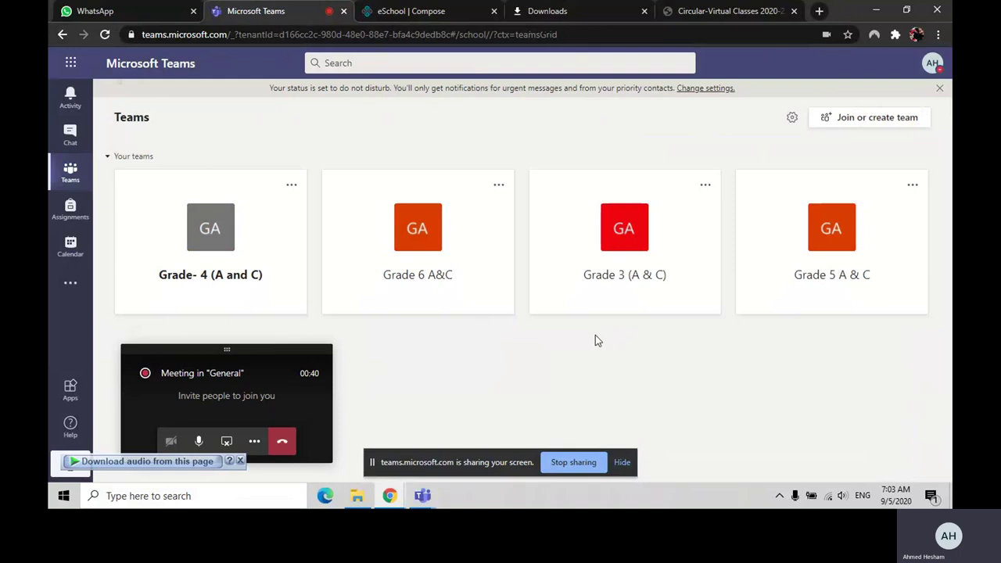
click(833, 242)
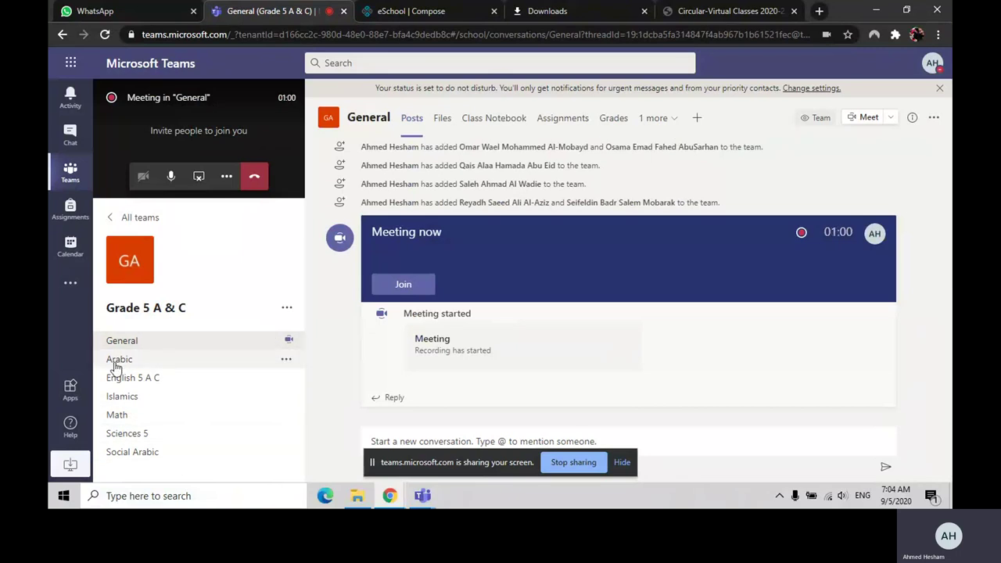
click(137, 380)
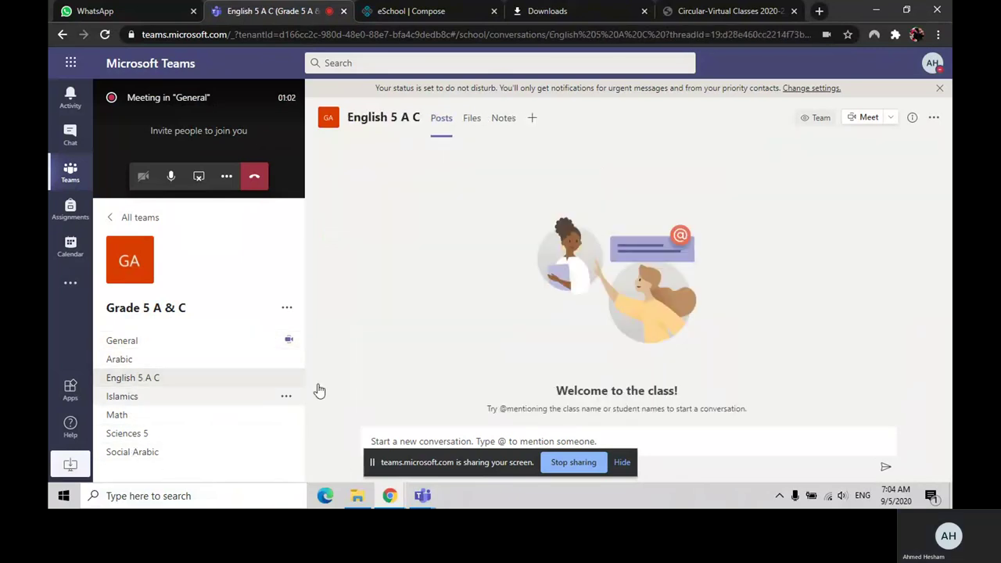
click(202, 342)
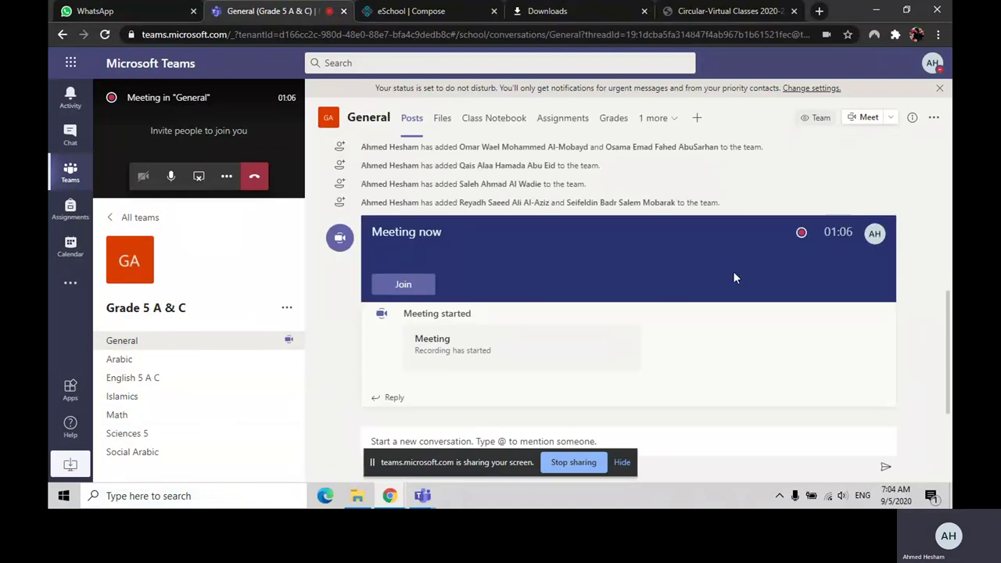
click(411, 286)
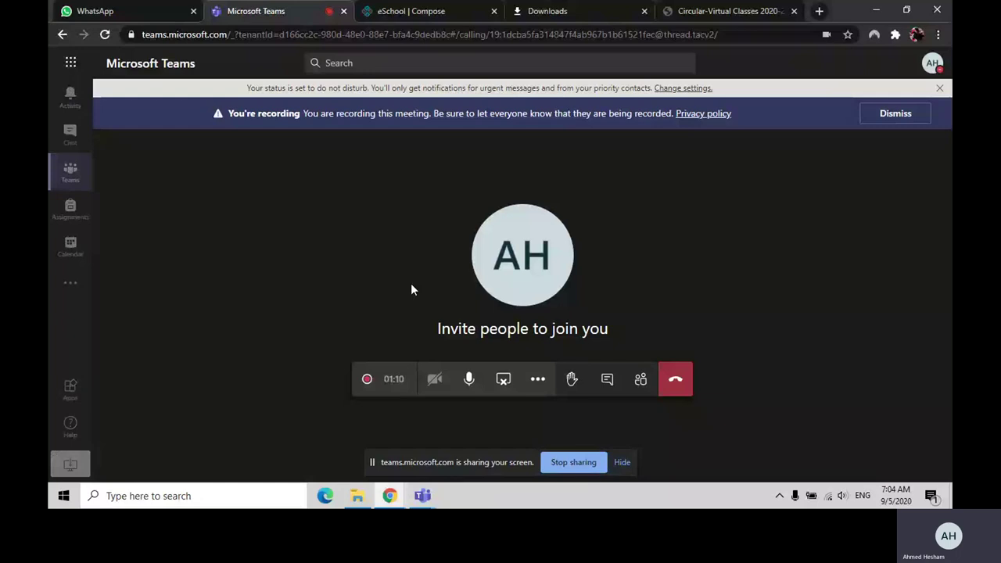
click(641, 378)
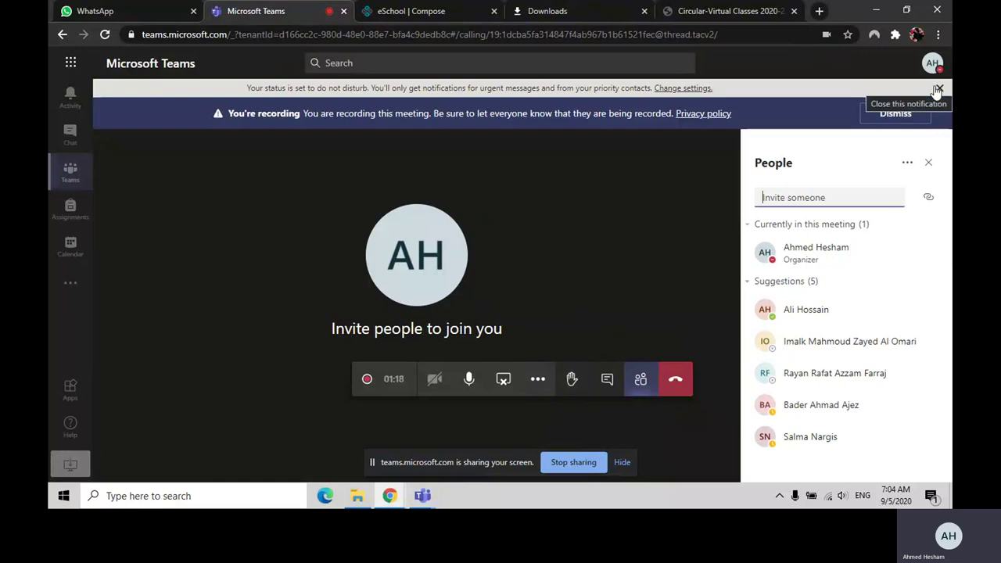
click(62, 173)
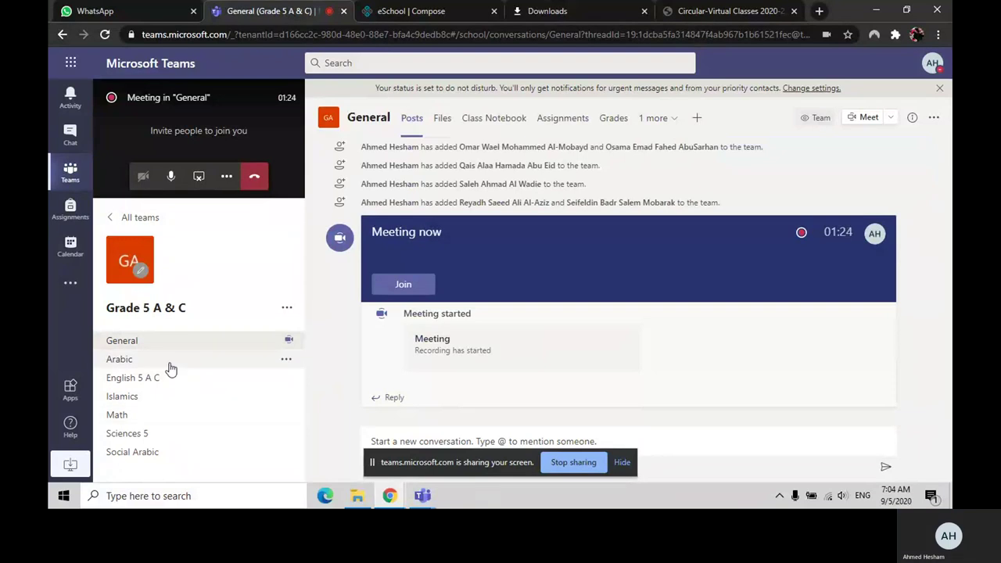
click(141, 400)
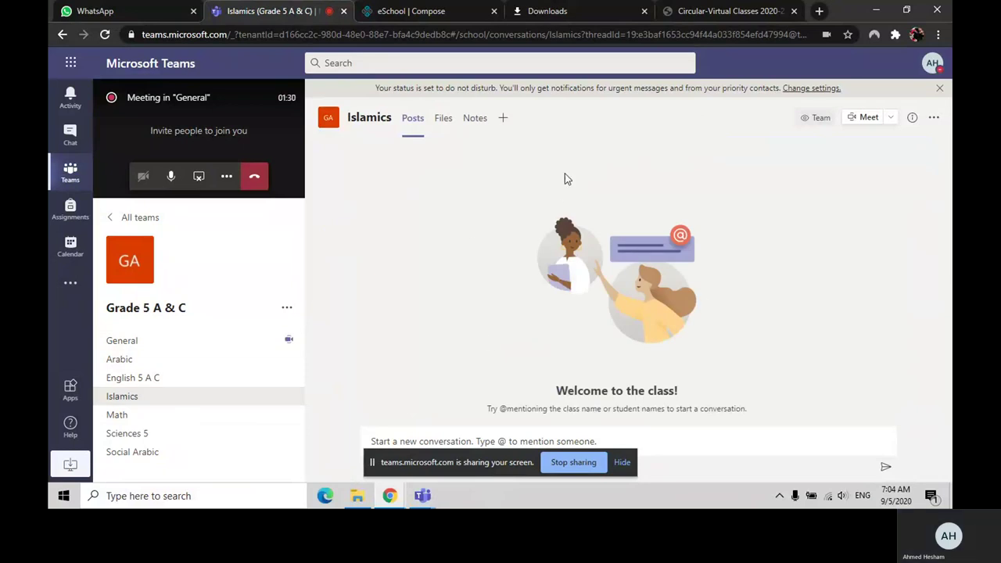
click(213, 343)
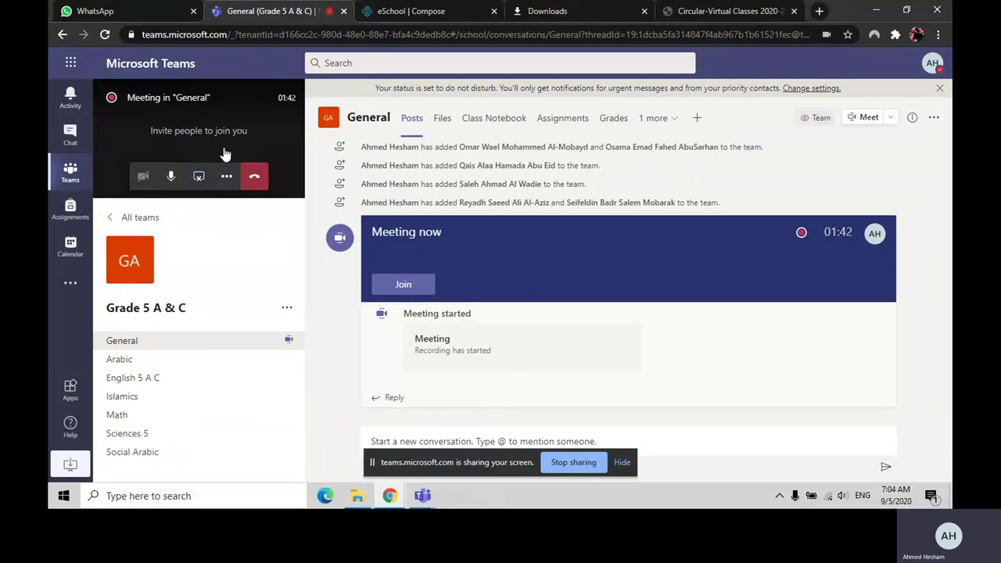
Check the meeting's participant list and its download-attendance option, then return to the General channel
click(213, 99)
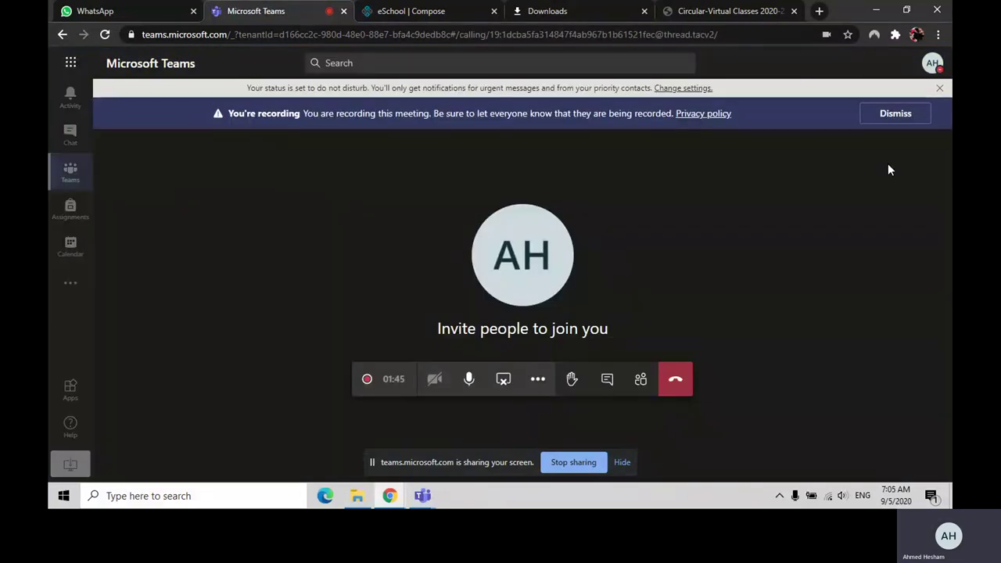
click(641, 379)
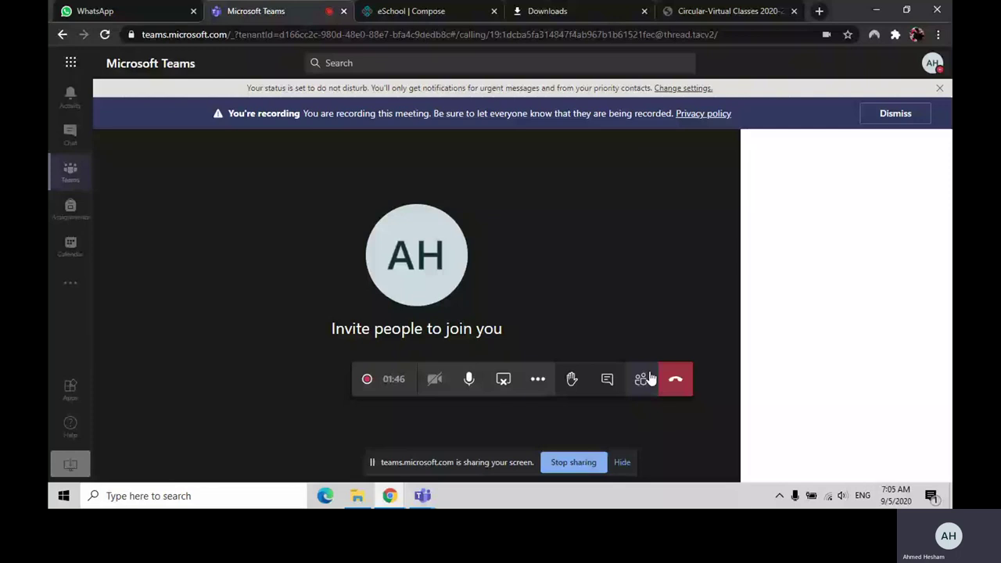
click(908, 164)
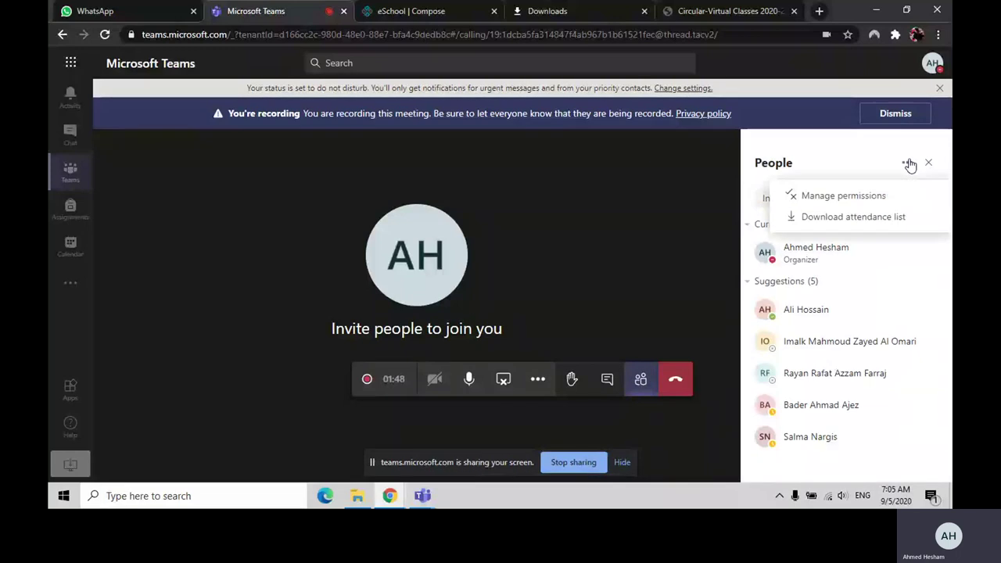
click(908, 164)
click(908, 164)
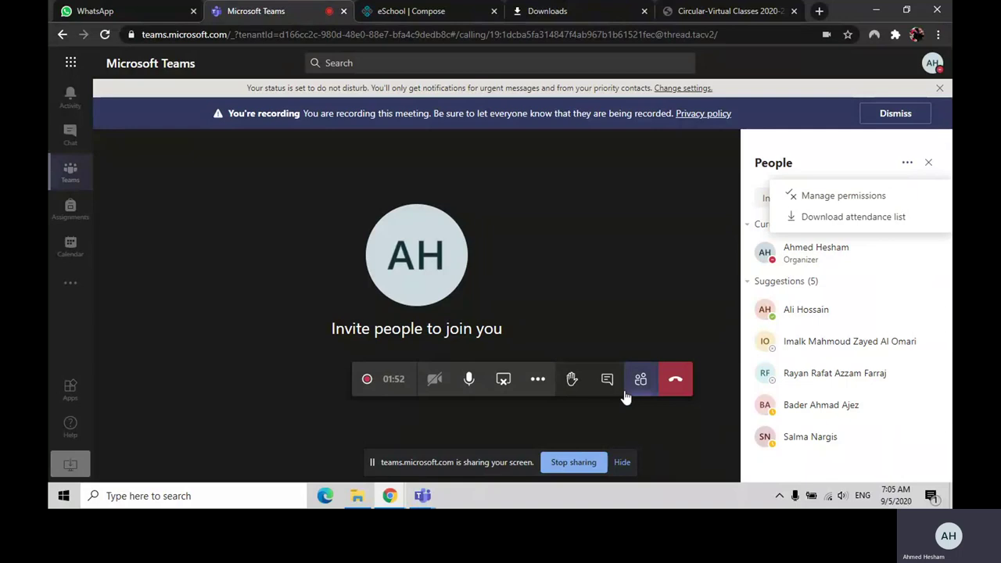
click(930, 164)
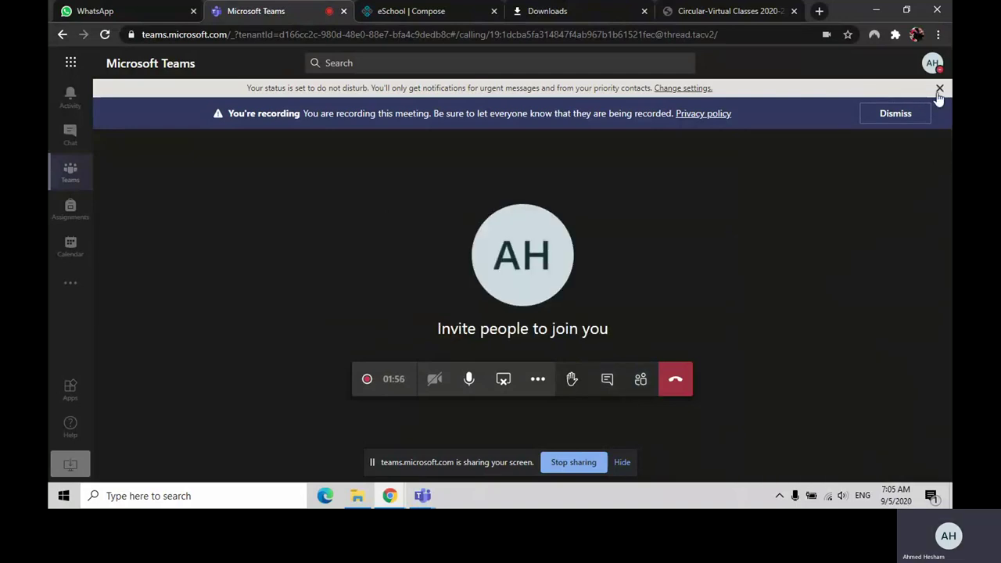
click(71, 172)
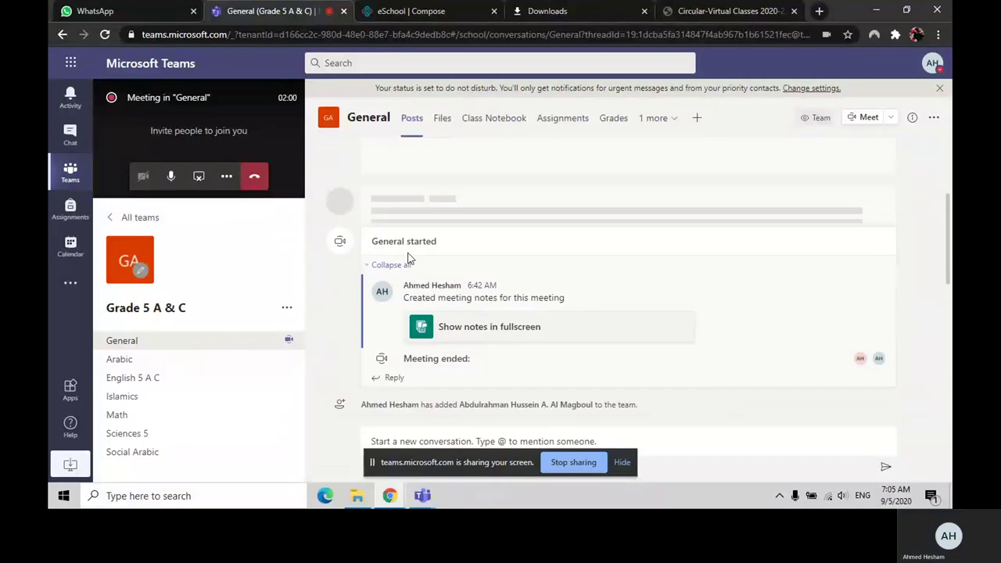
Scroll the General channel posts through today's member-added notices and the 3m 4s meeting card, previewing a member profile
scroll(429, 297, up, 15)
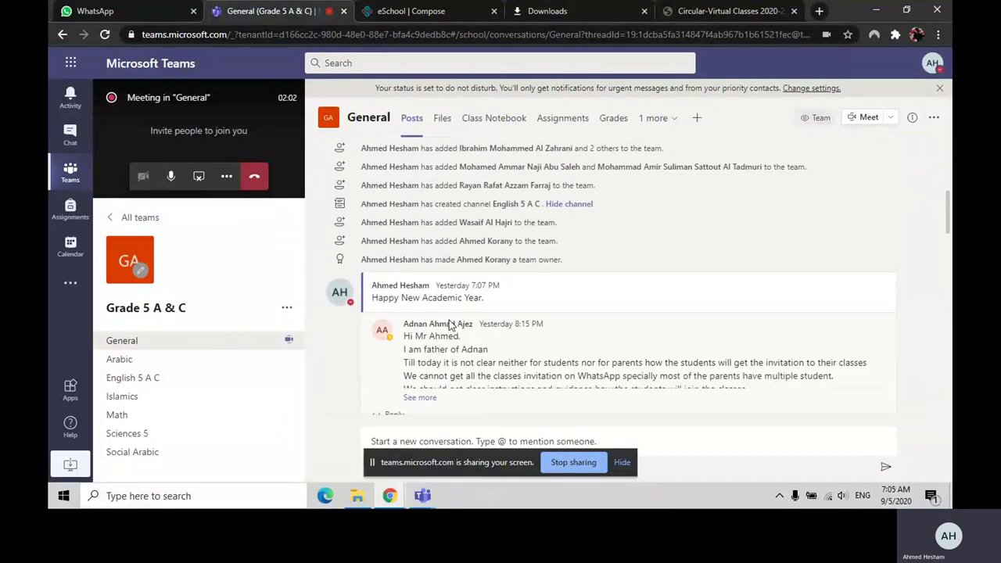
scroll(540, 306, up, 3)
scroll(548, 307, down, 2)
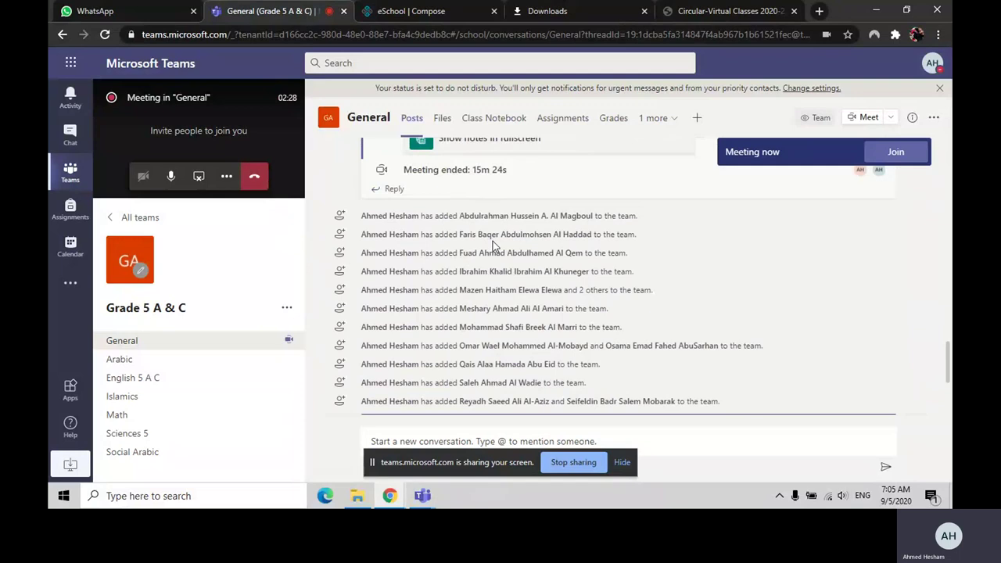
scroll(548, 235, up, 5)
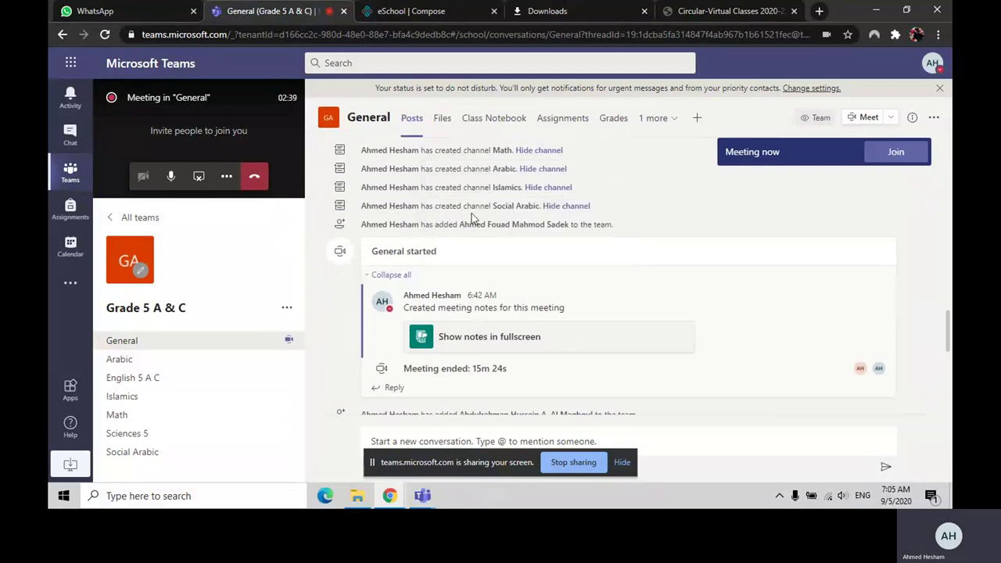
scroll(450, 238, up, 3)
scroll(470, 289, up, 3)
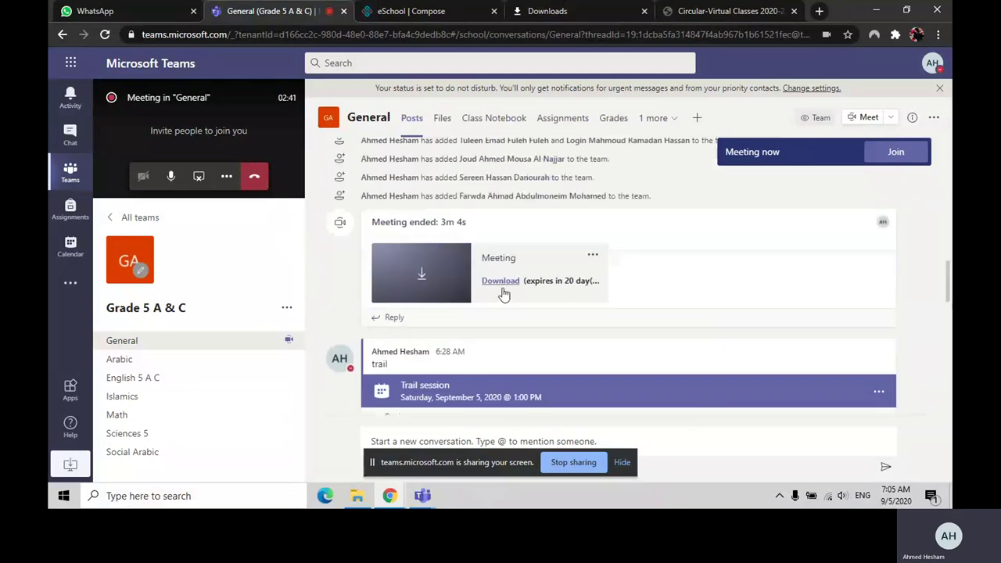
scroll(505, 291, up, 1)
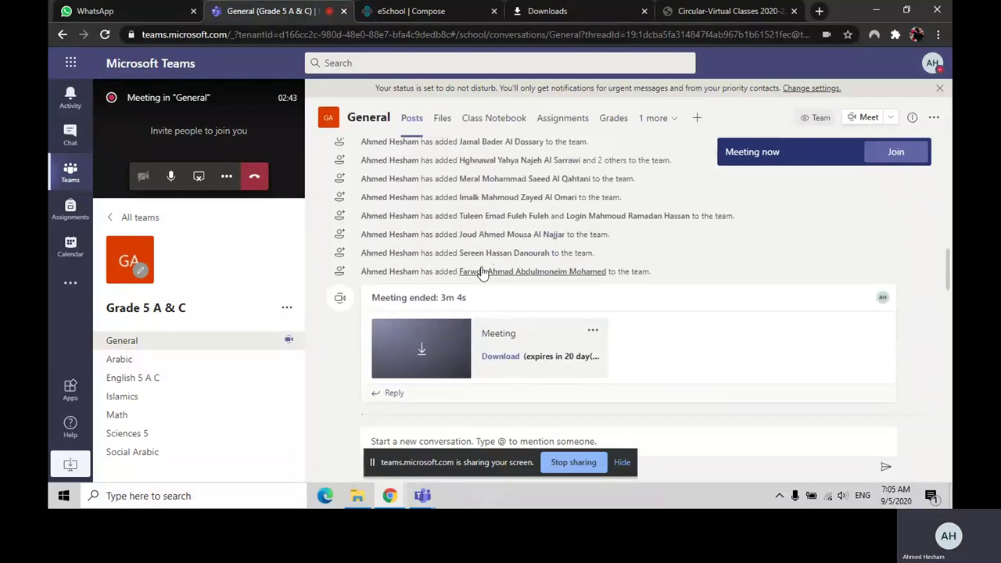
mouse_move(501, 271)
scroll(468, 210, up, 1)
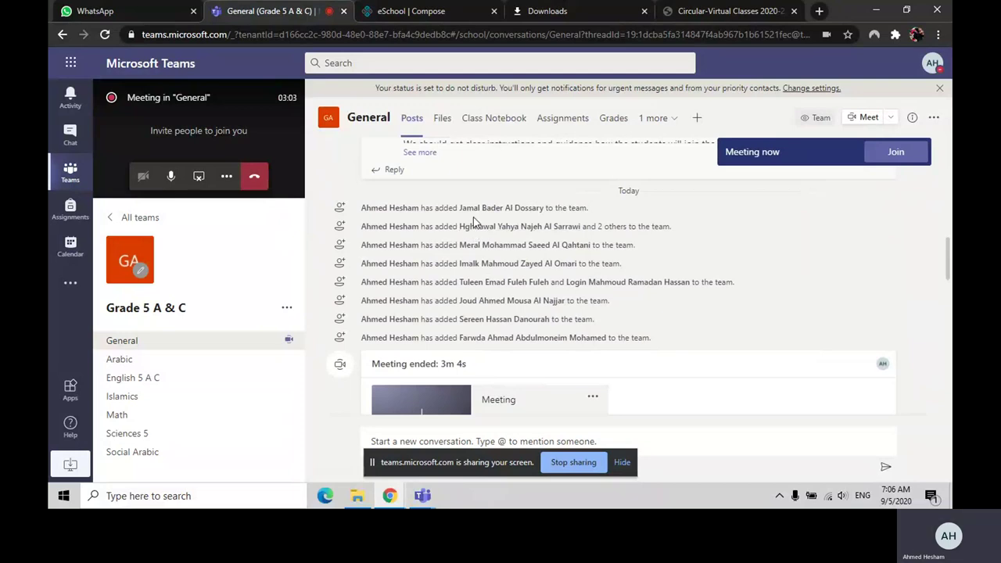
Expand the parent's full reply under the Happy New Academic Year post and preview member profile cards
scroll(475, 234, up, 3)
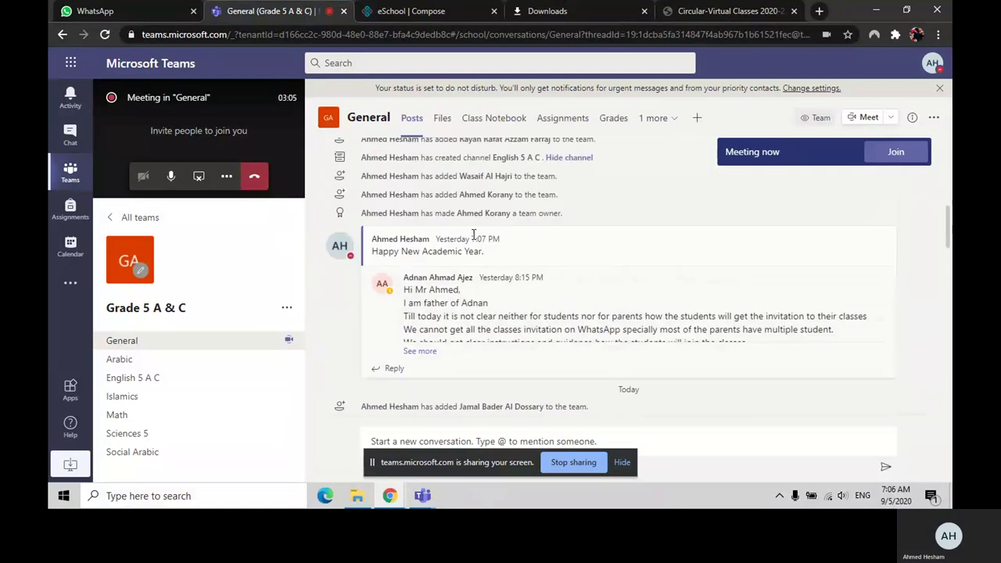
scroll(469, 352, down, 2)
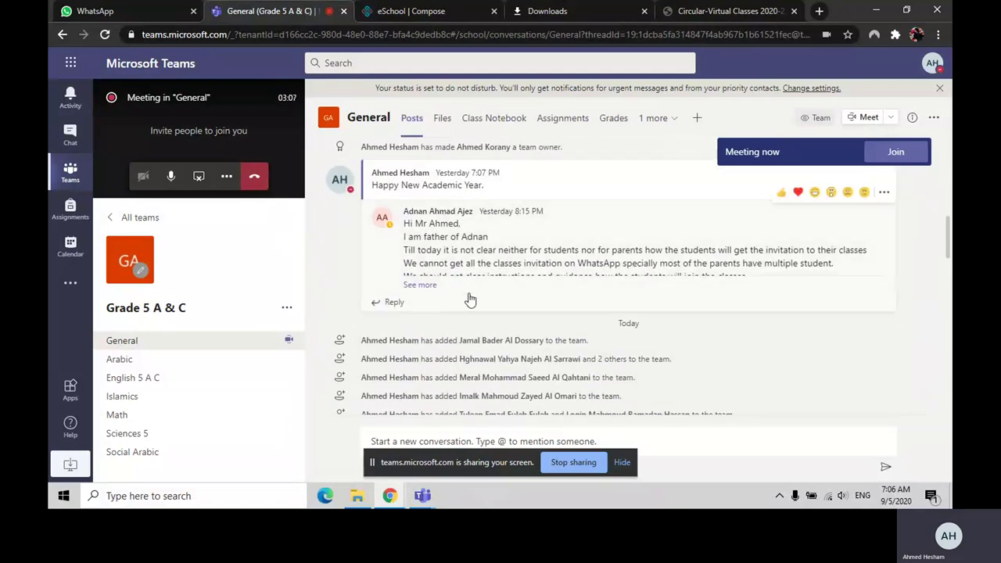
click(420, 286)
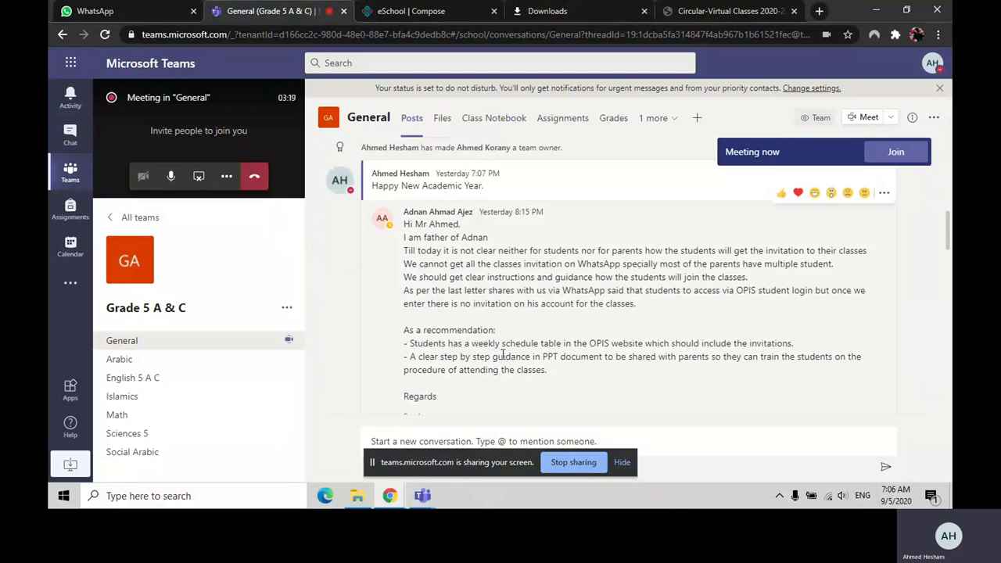
scroll(391, 296, up, 3)
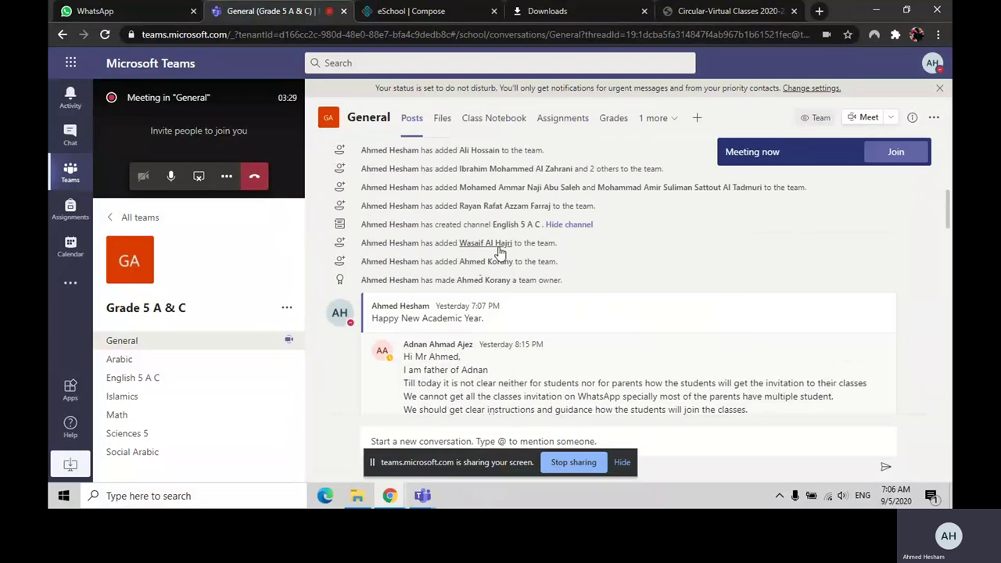
mouse_move(508, 251)
mouse_move(479, 281)
mouse_move(504, 208)
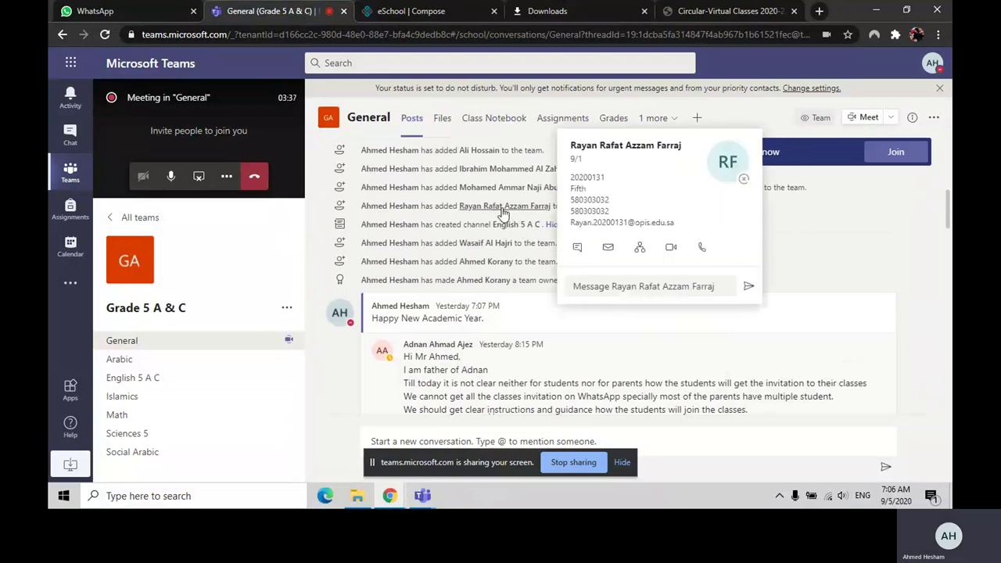
scroll(798, 266, up, 1)
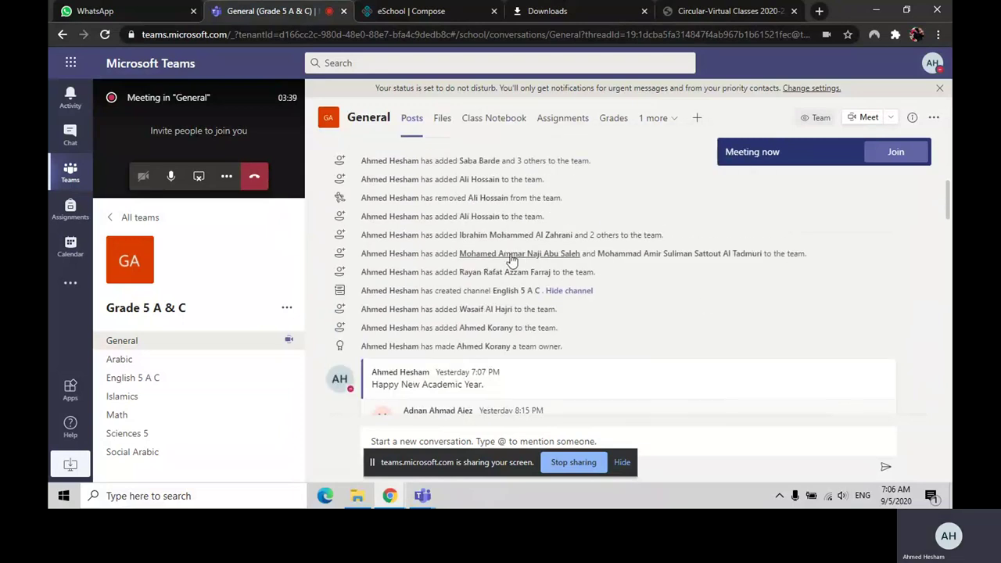
mouse_move(504, 262)
scroll(759, 242, up, 2)
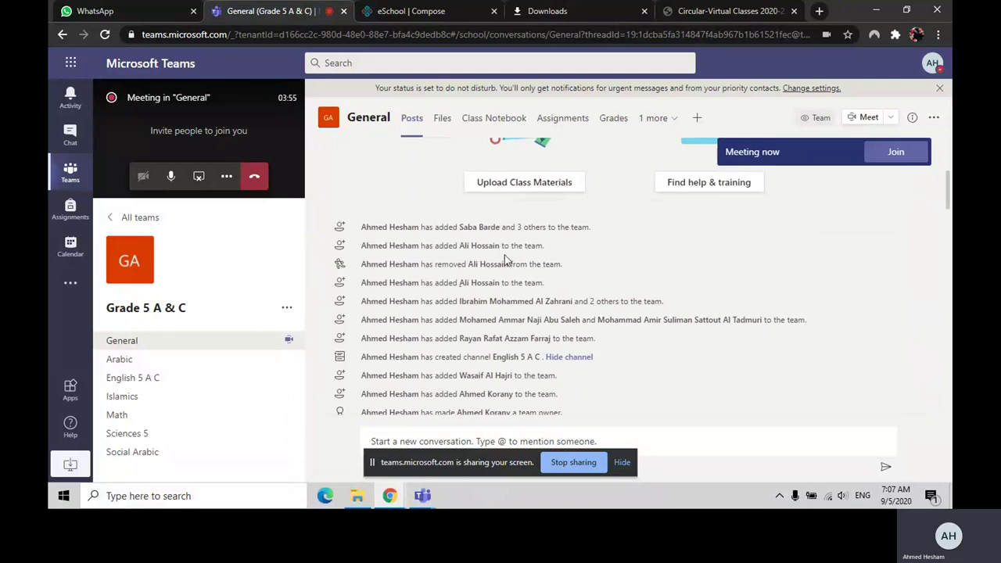
mouse_move(481, 229)
scroll(692, 321, up, 2)
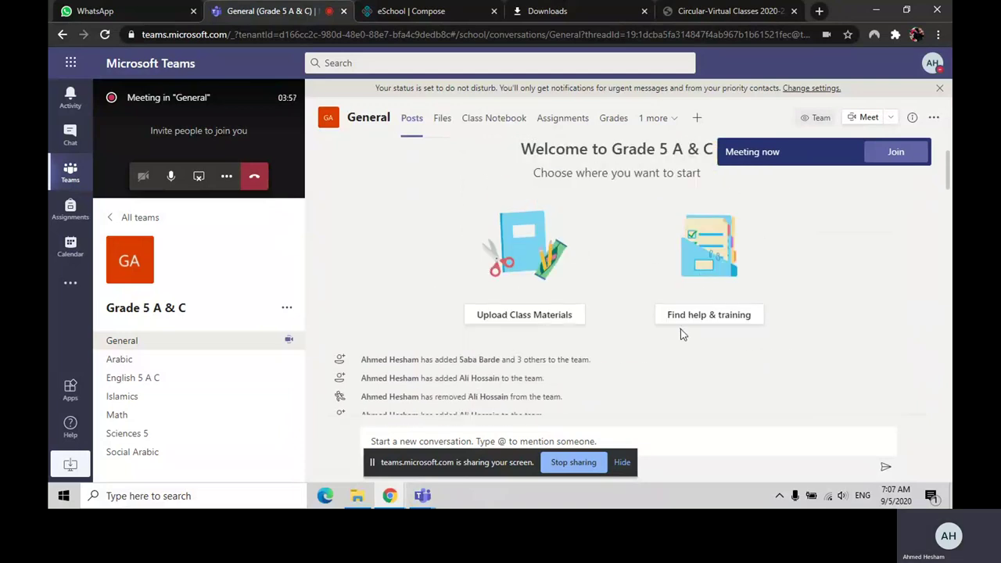
scroll(682, 333, down, 3)
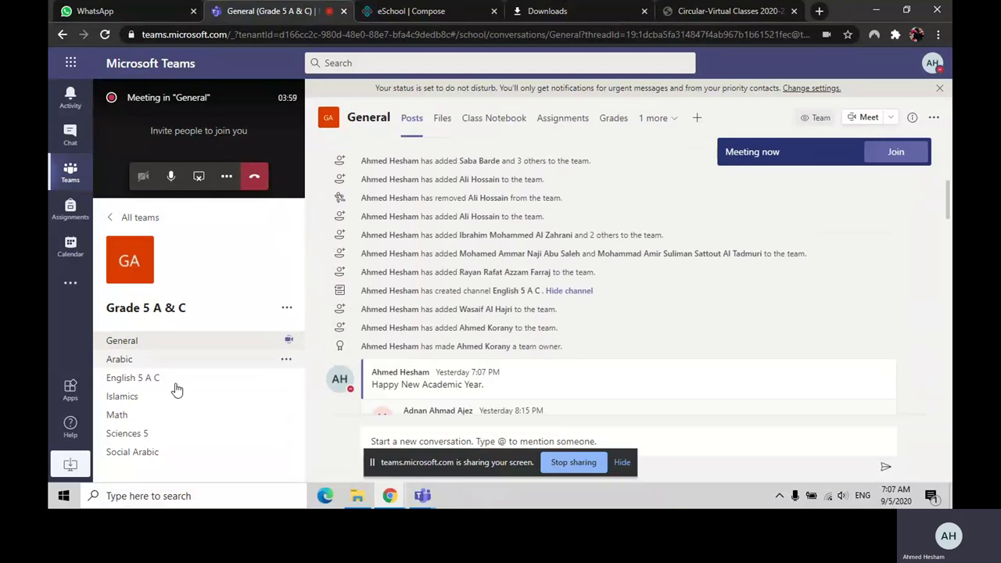